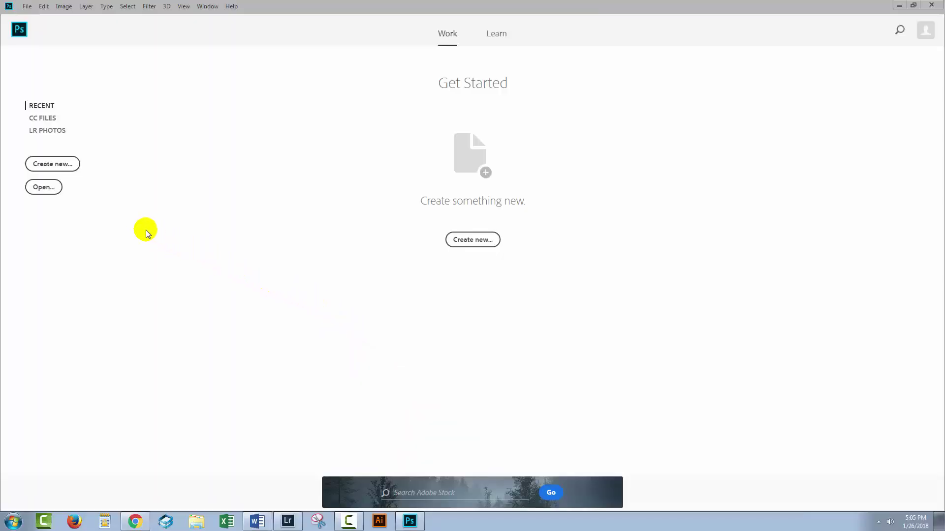
# Step: Create a new white 40 × 40 pixel document, Untitled-1
pyautogui.click(52, 166)
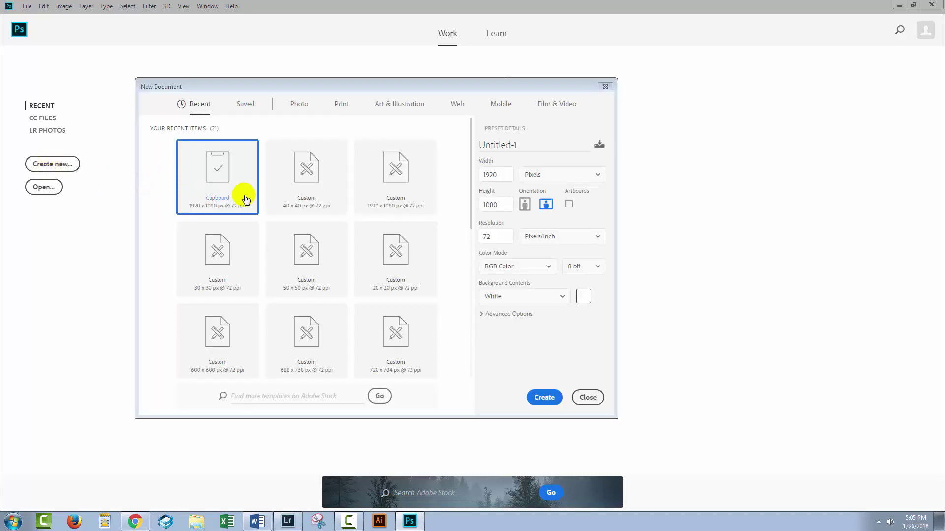
pyautogui.click(507, 173)
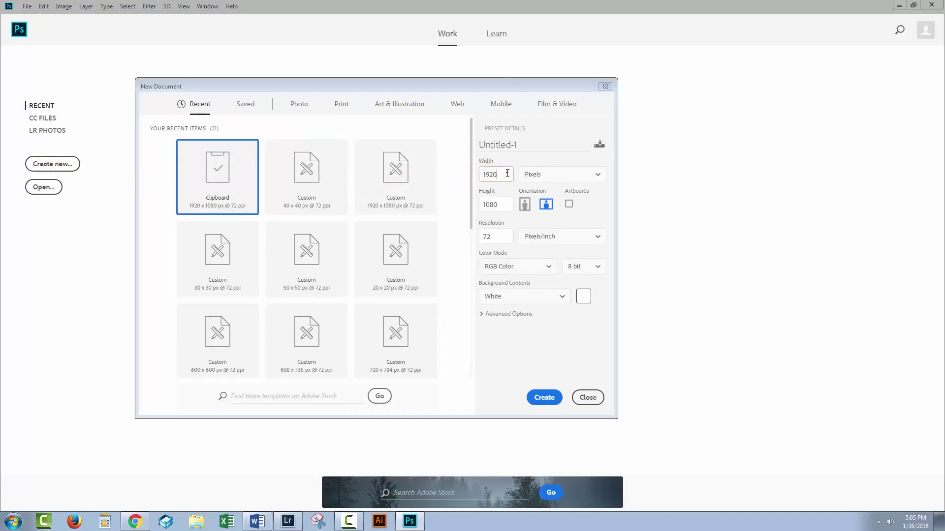
pyautogui.moveTo(508, 174); pyautogui.dragTo(445, 178)
pyautogui.press('Tab')
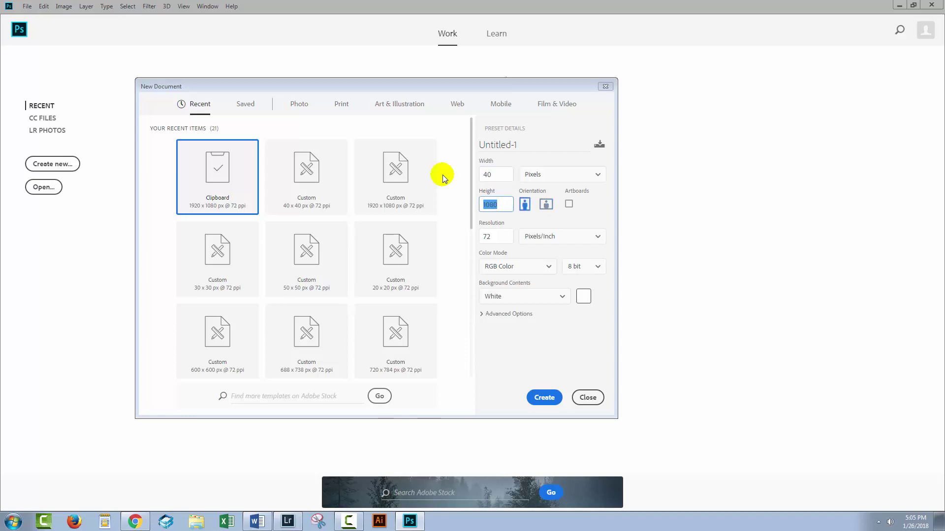
pyautogui.press('Tab')
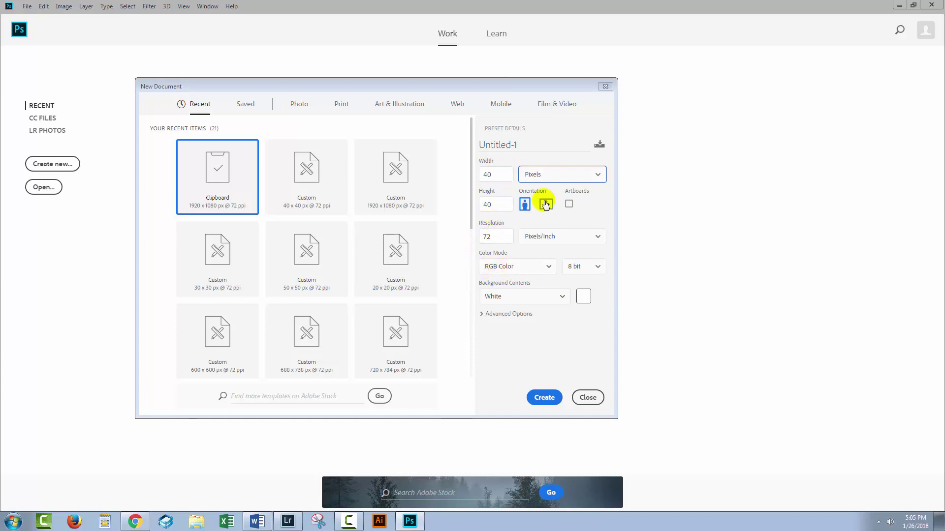
pyautogui.click(541, 397)
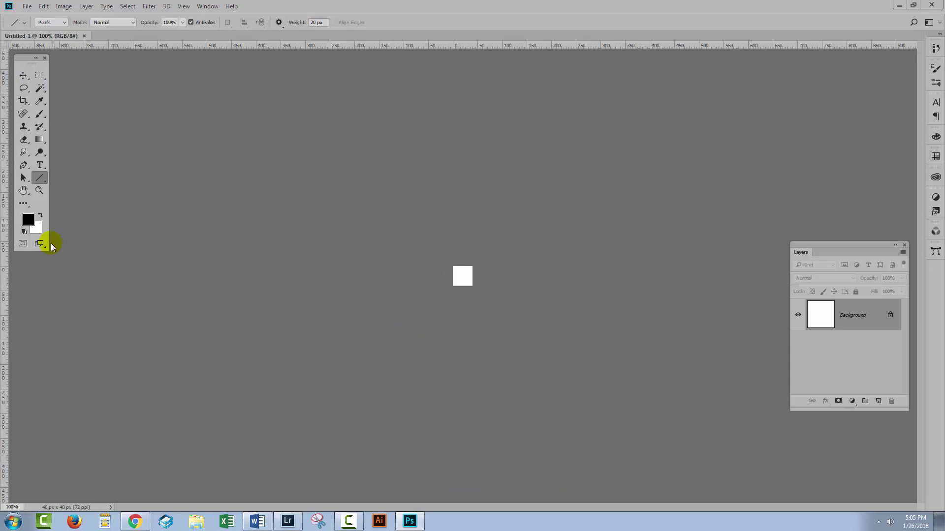
# Step: Zoom into the tiny canvas and set the Line Tool to Pixels mode with 16 px weight
pyautogui.click(39, 190)
pyautogui.moveTo(455, 275); pyautogui.dragTo(445, 297)
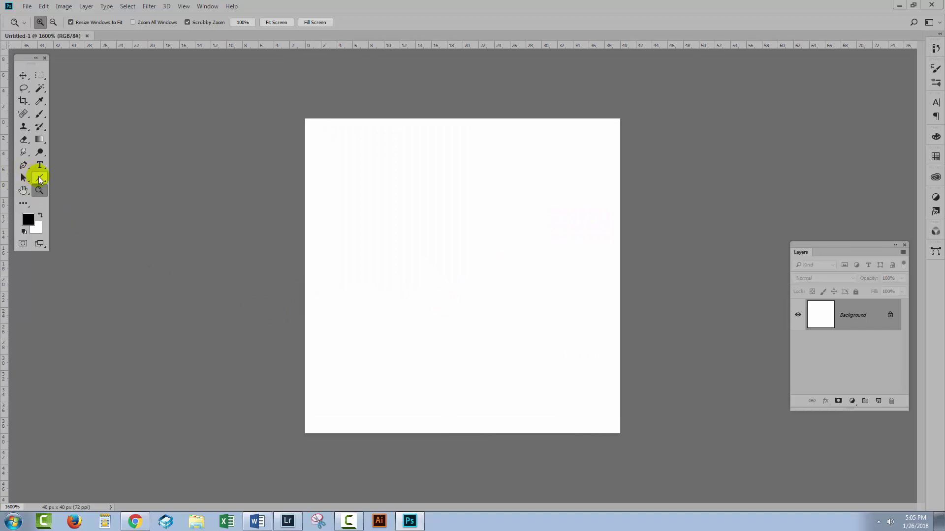
pyautogui.moveTo(40, 180); pyautogui.dragTo(67, 214)
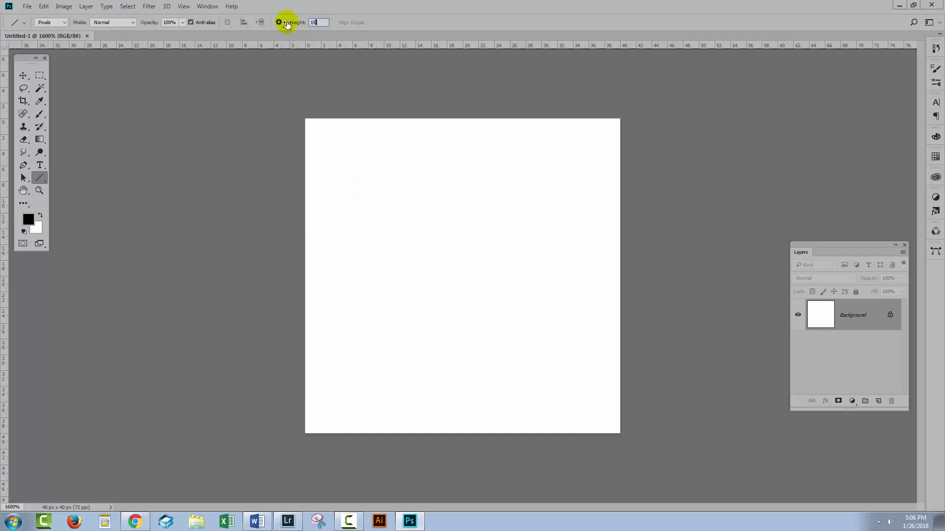
pyautogui.press('Tab')
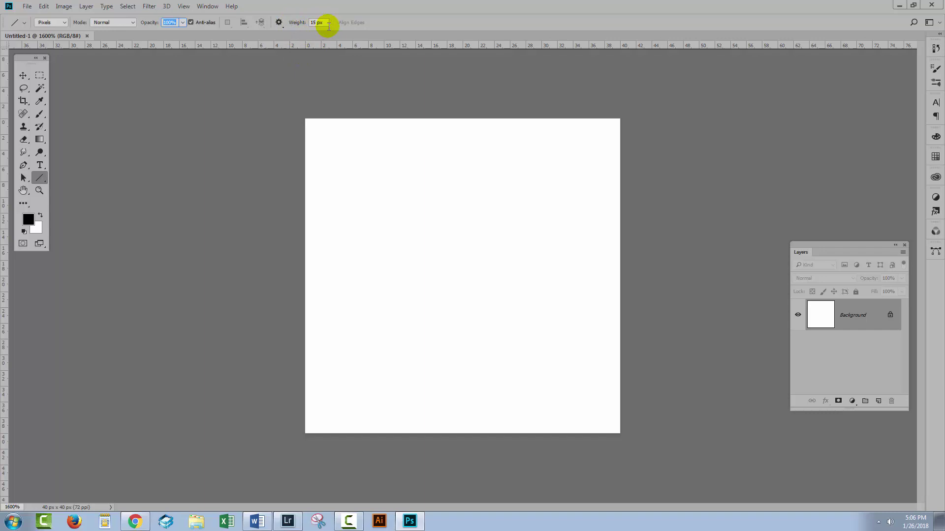
pyautogui.press('Tab')
# Step: On a new Layer 1, draw a 16 px black 45° diagonal line, then duplicate the layer
pyautogui.click(875, 402)
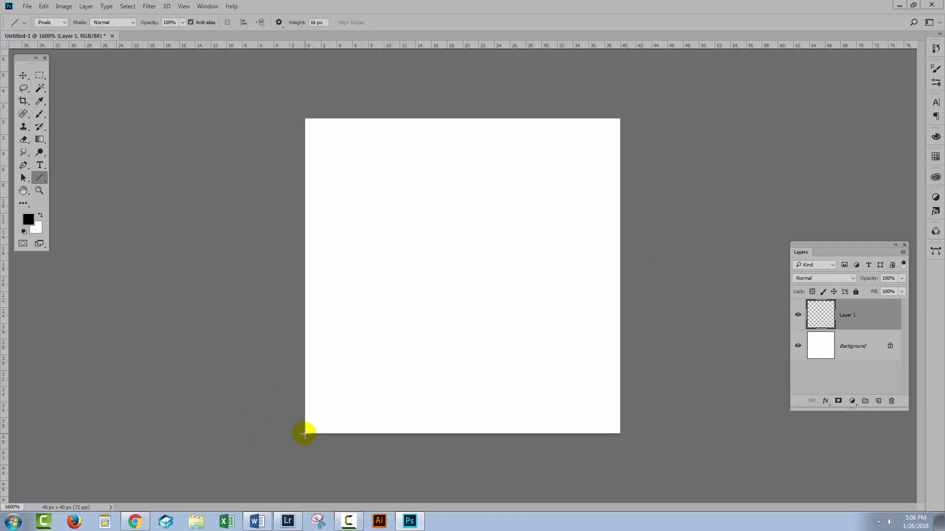
pyautogui.moveTo(305, 433); pyautogui.dragTo(618, 116)
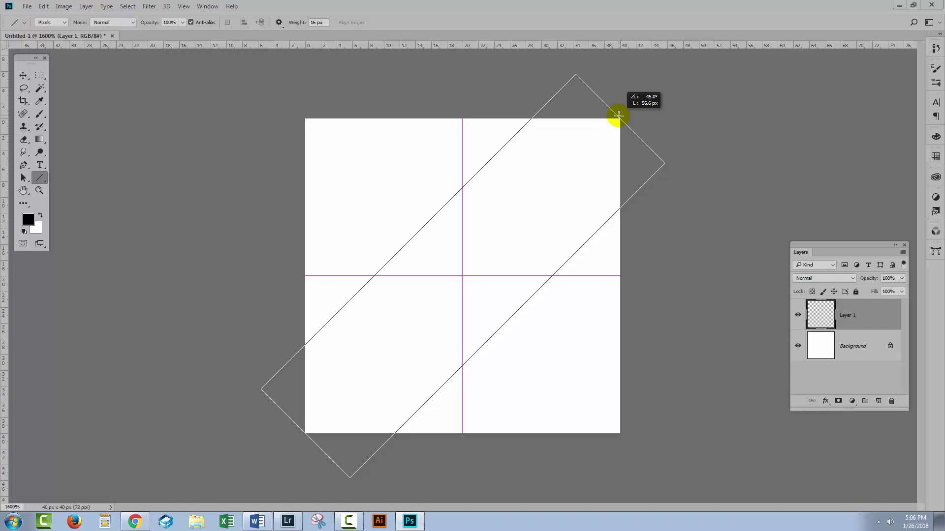
pyautogui.moveTo(618, 116); pyautogui.dragTo(619, 116)
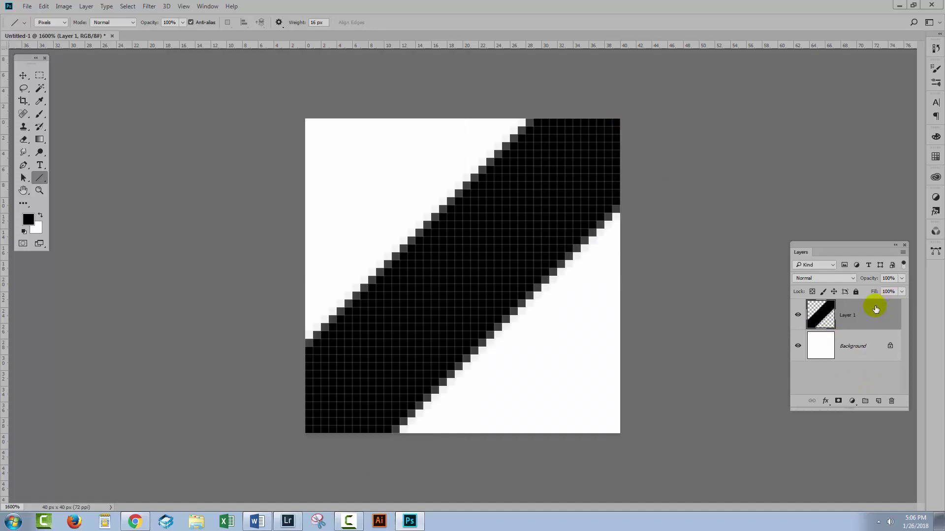
pyautogui.moveTo(872, 314); pyautogui.dragTo(878, 402)
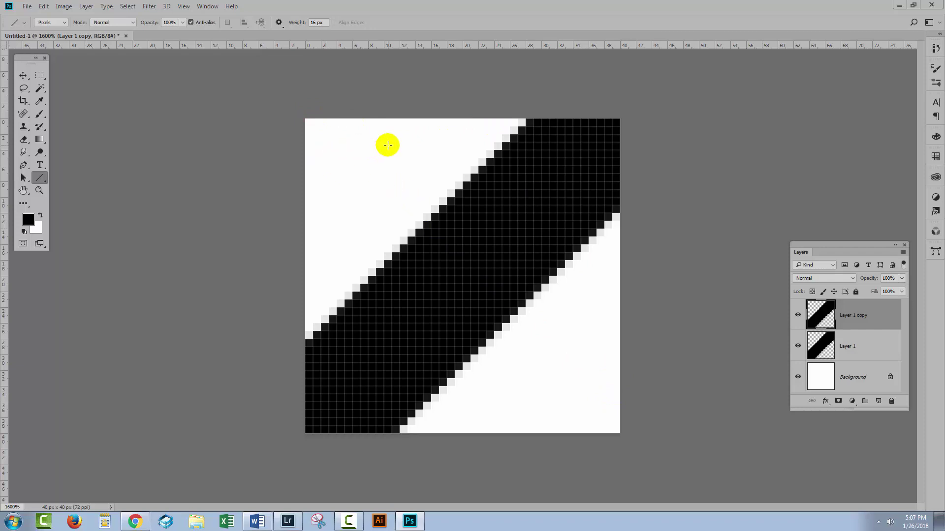
# Step: Offset Layer 1 copy by +20 px horizontally and vertically with Wrap Around
pyautogui.click(149, 7)
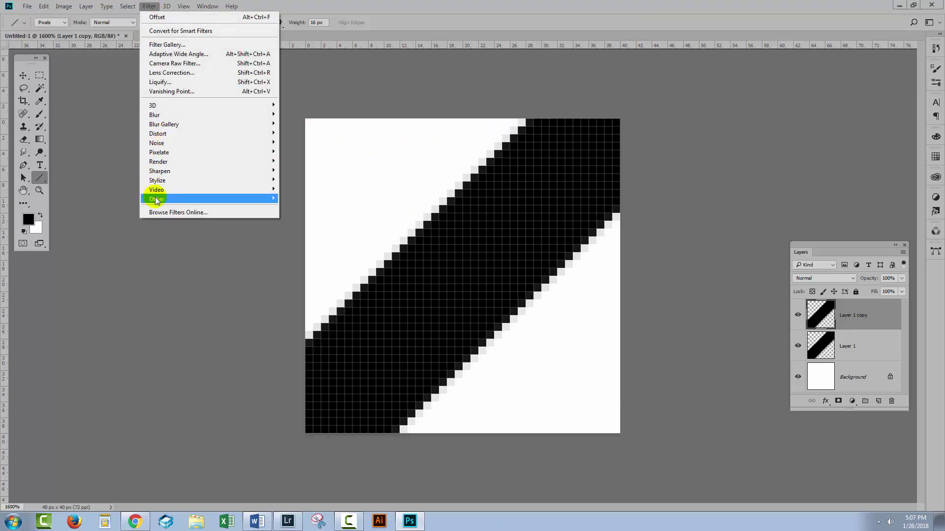
pyautogui.moveTo(156, 199)
pyautogui.click(111, 245)
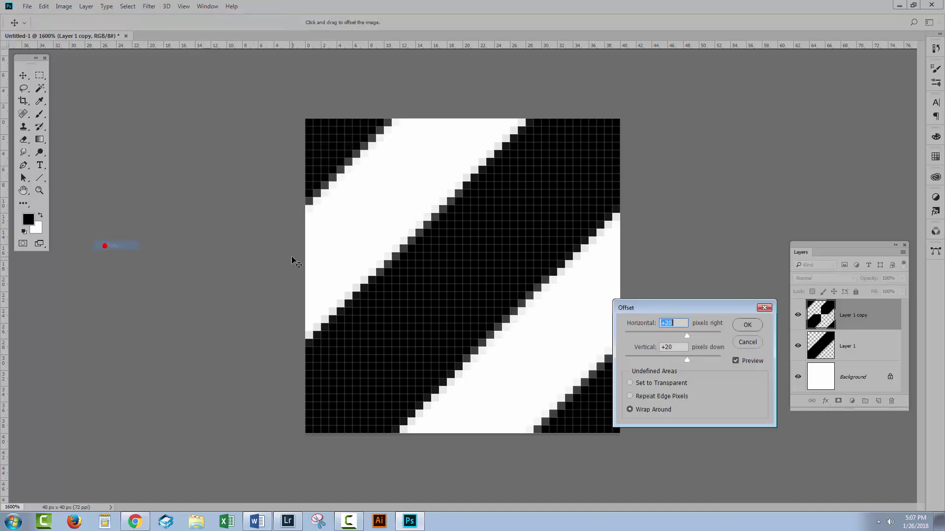
pyautogui.moveTo(681, 308); pyautogui.dragTo(535, 268)
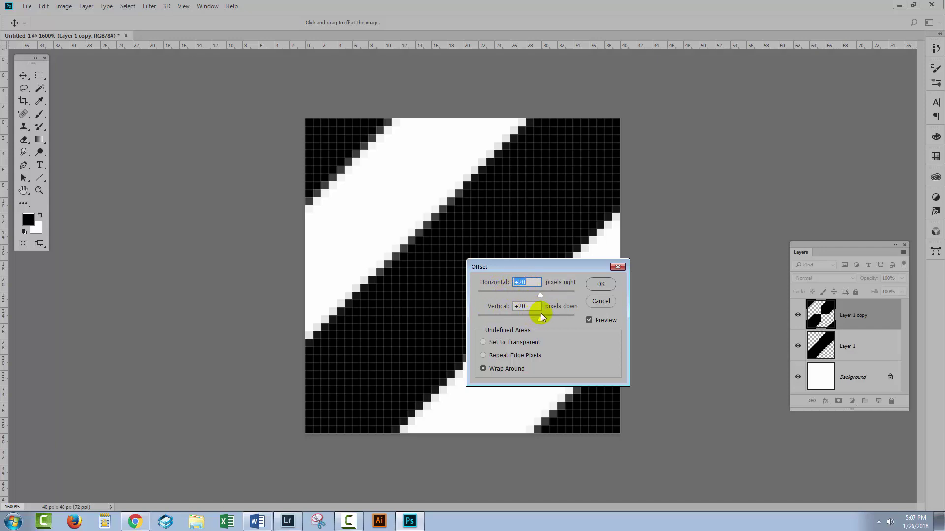
pyautogui.click(602, 285)
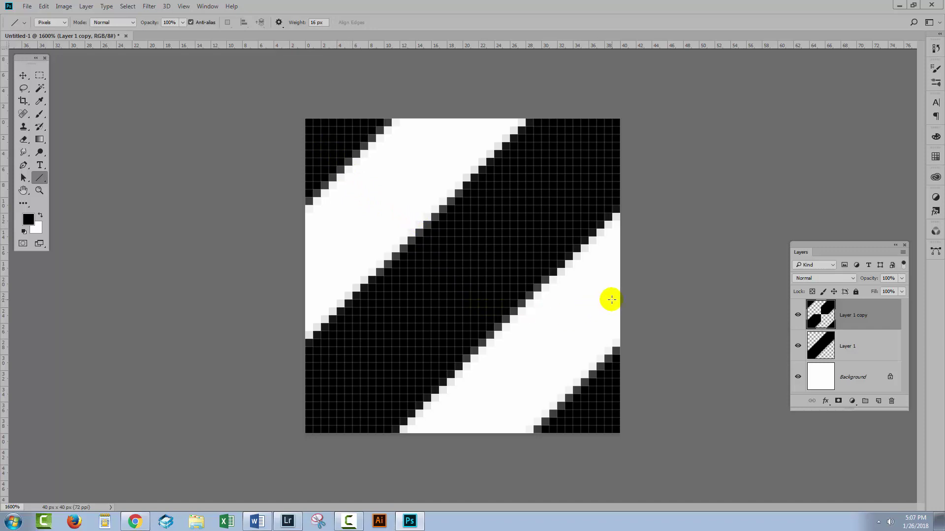
# Step: Select the whole canvas and define it as a pattern named 'stripe'
pyautogui.click(127, 6)
pyautogui.click(131, 17)
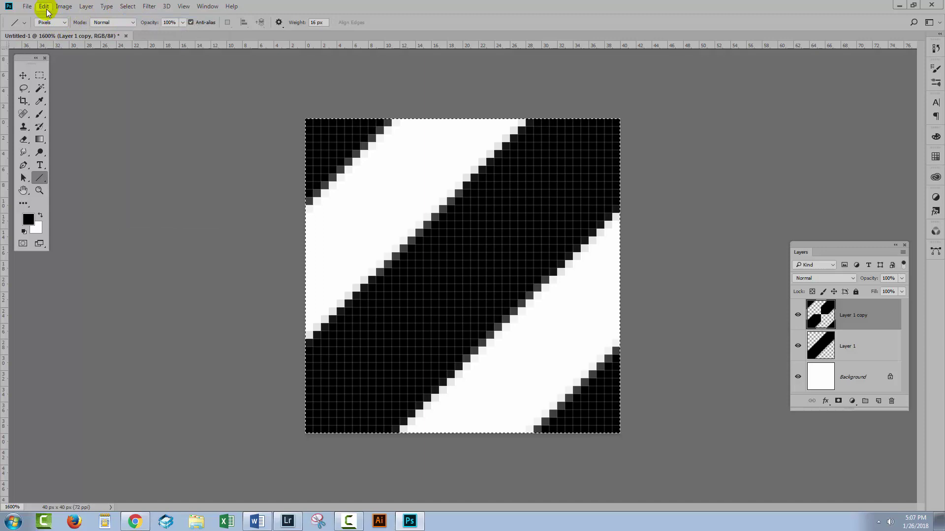
pyautogui.click(44, 6)
pyautogui.click(93, 256)
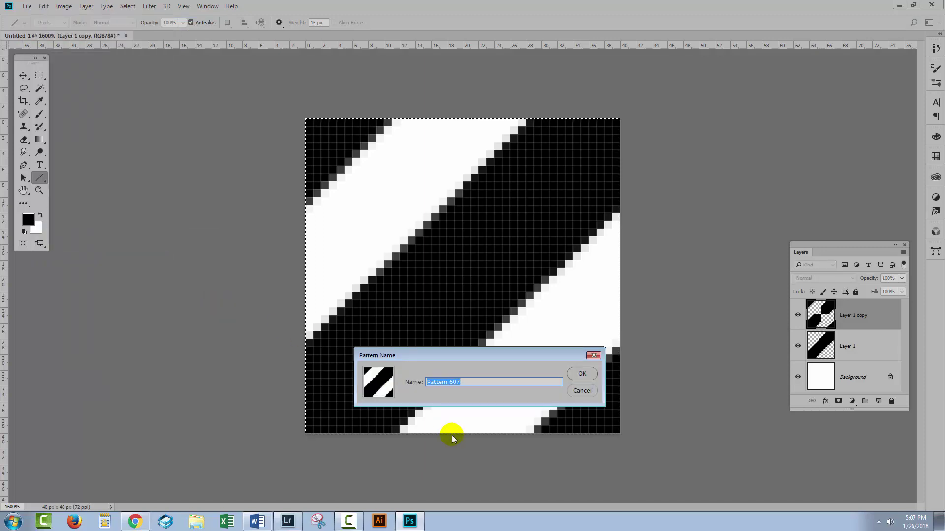
pyautogui.write('str')
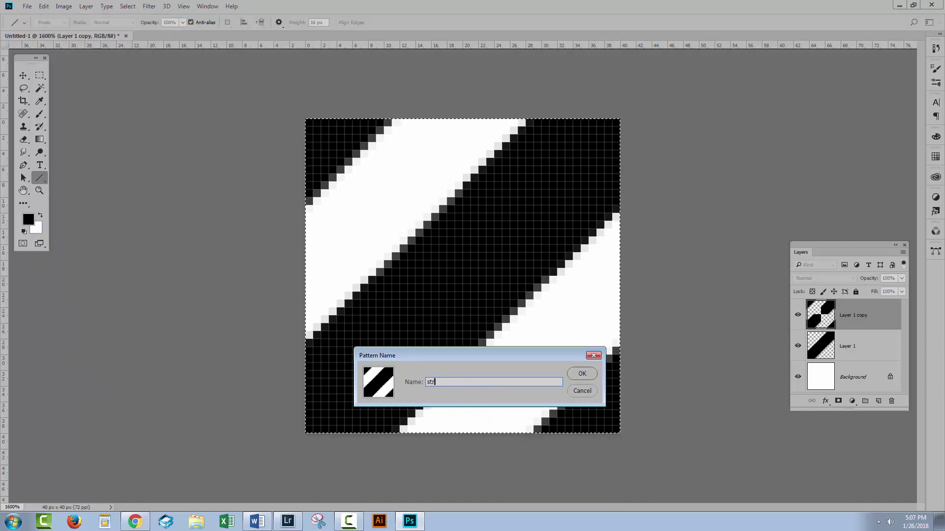
pyautogui.write('ipe')
pyautogui.click(578, 374)
pyautogui.click(27, 6)
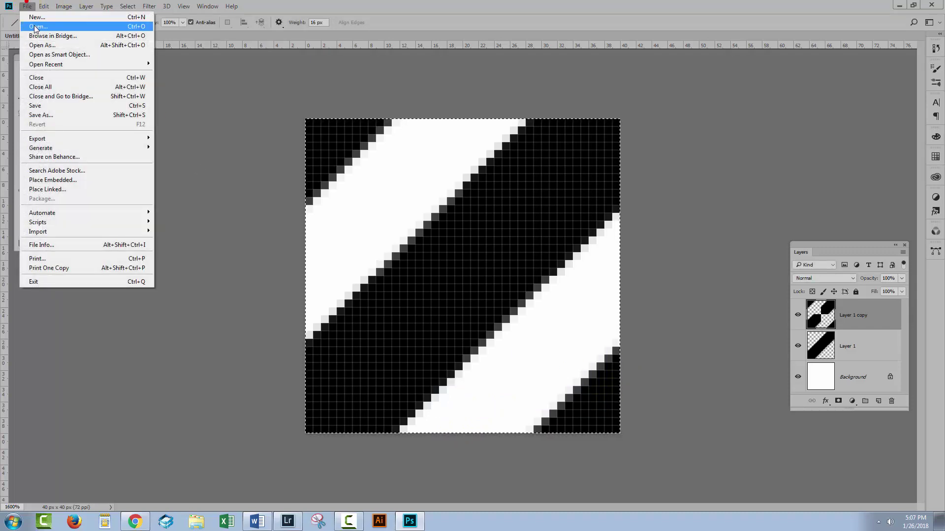
# Step: Create a 1920 × 1080 document and add a Pattern Fill layer using the stripe pattern
pyautogui.click(31, 17)
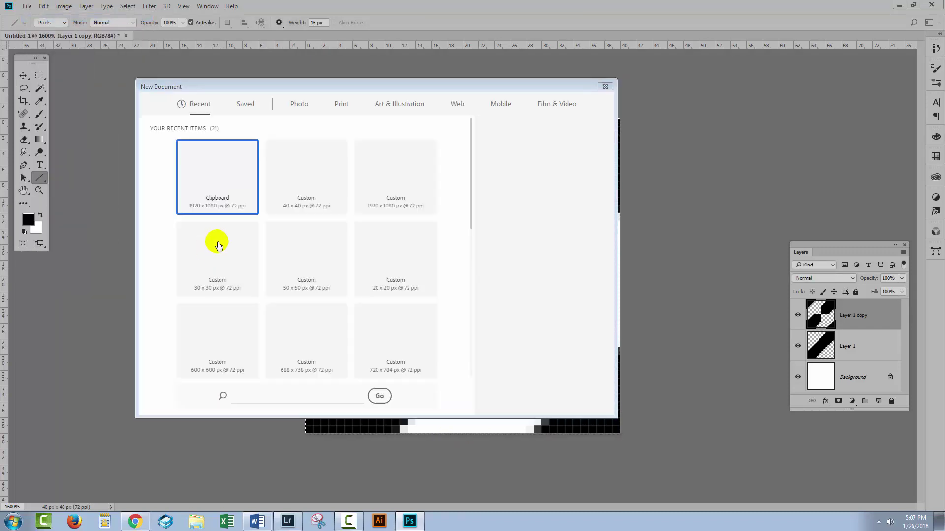
pyautogui.click(552, 396)
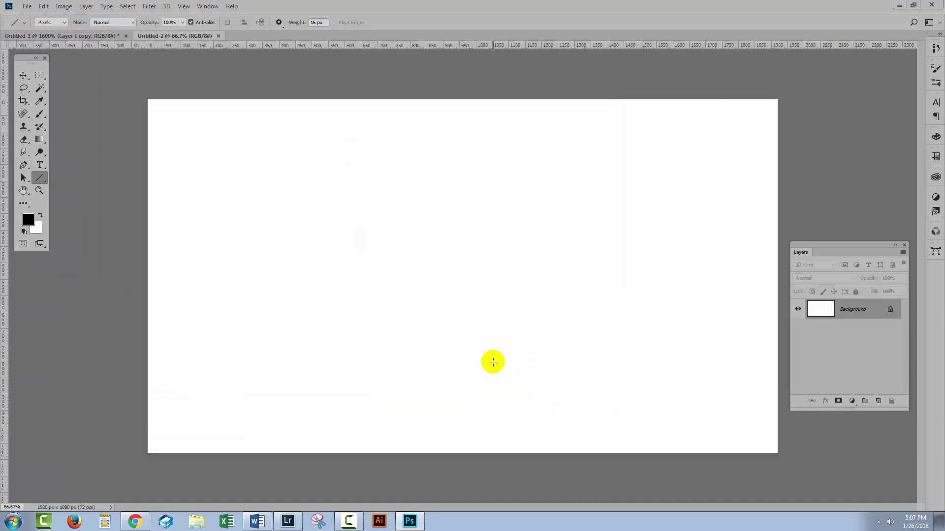
pyautogui.click(87, 6)
pyautogui.moveTo(107, 126)
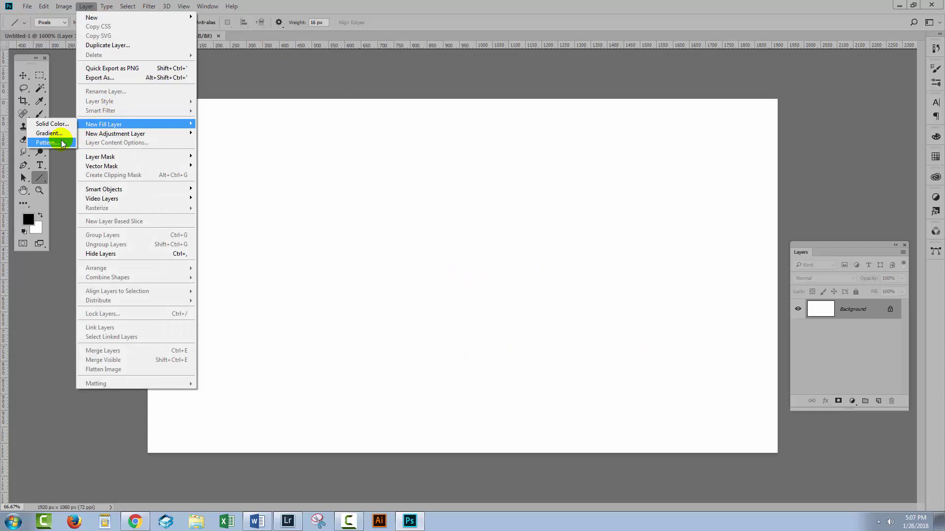
pyautogui.click(47, 142)
pyautogui.click(446, 258)
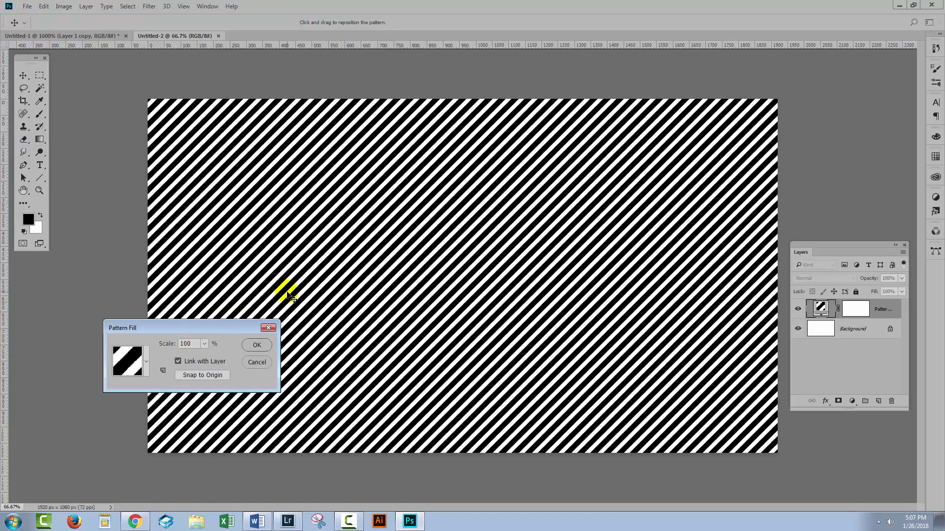
pyautogui.click(254, 346)
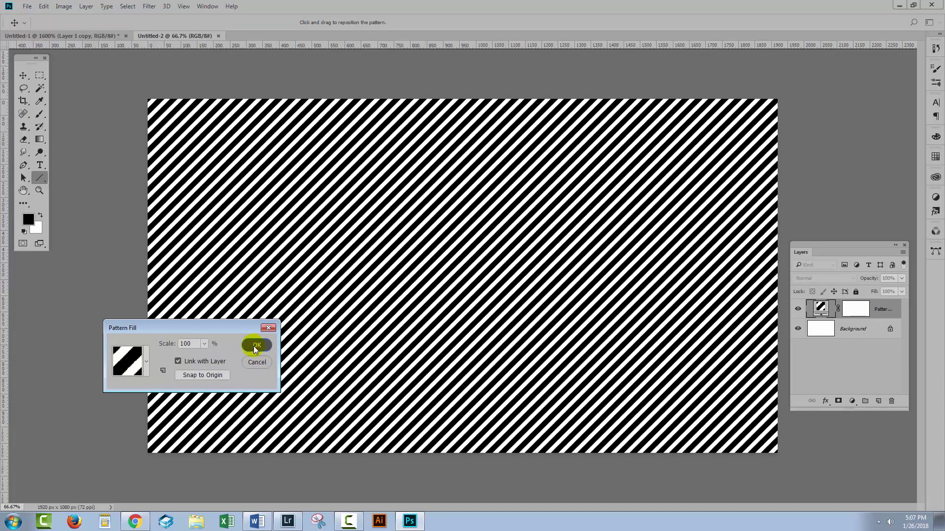
# Step: Back in Untitled-1, hide the original stripe layers and add a new empty Layer 2
pyautogui.click(98, 36)
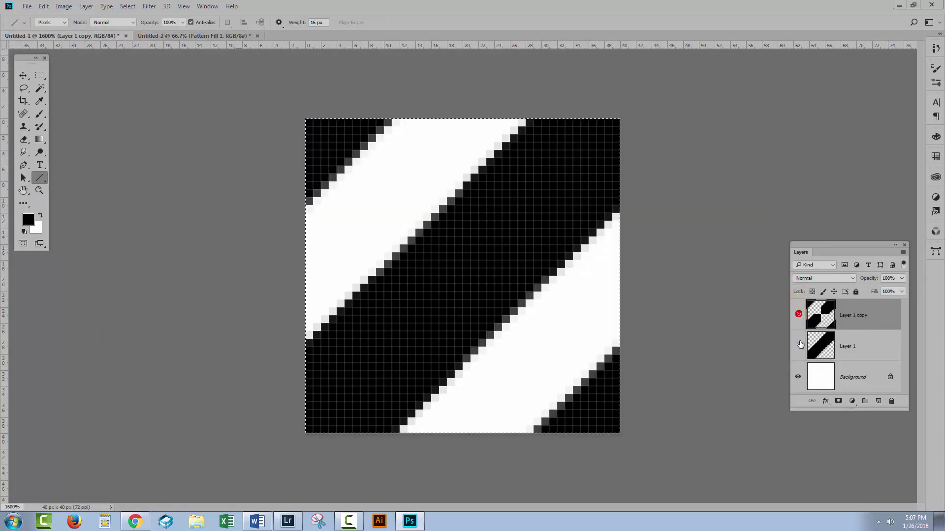
pyautogui.click(798, 345)
pyautogui.click(880, 402)
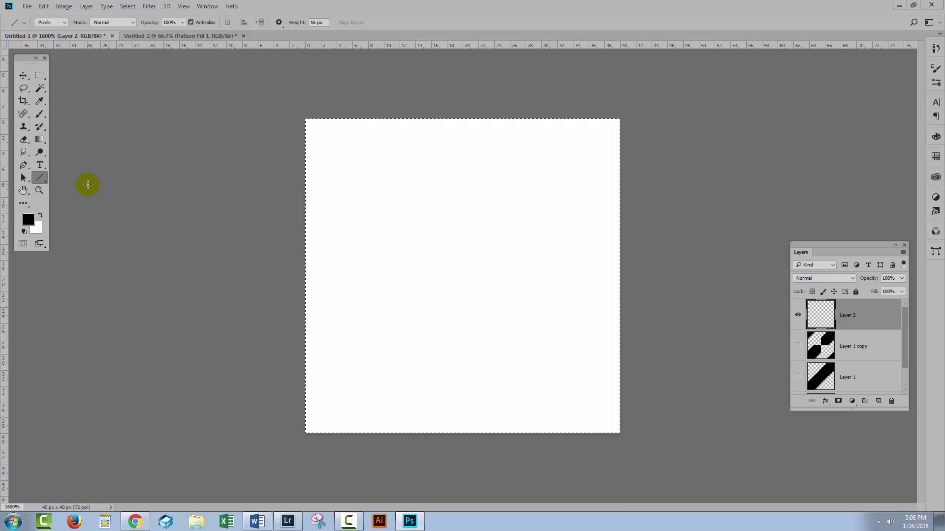
# Step: Draw an 8 px black 45° diagonal line across the tile with the Line Tool
pyautogui.click(39, 181)
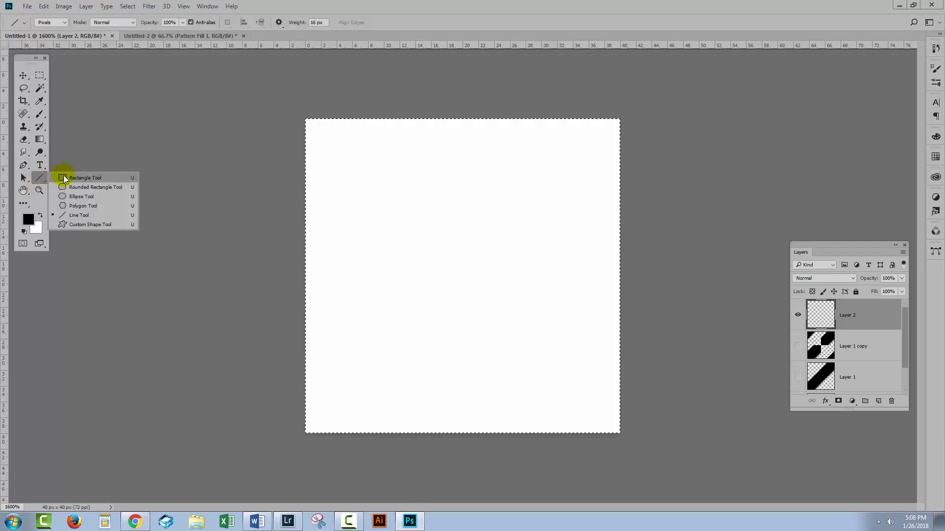
pyautogui.click(67, 214)
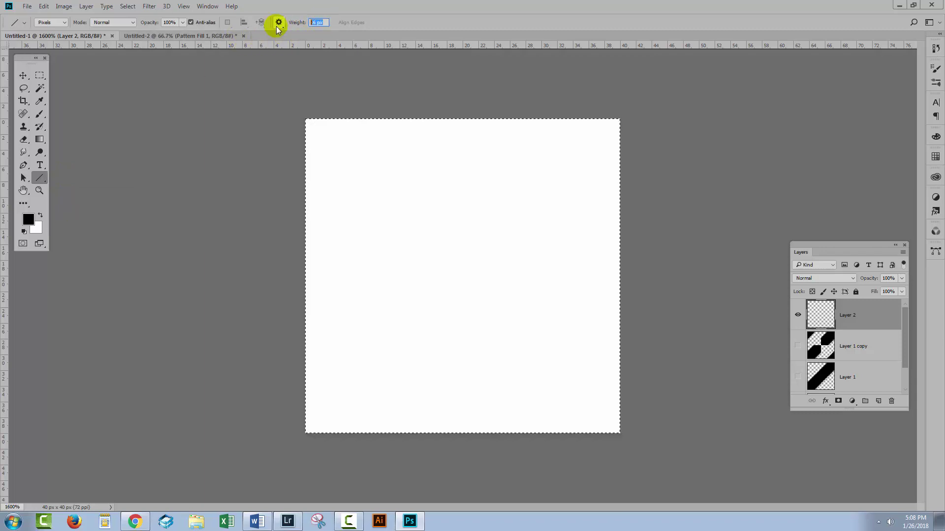
pyautogui.write('8')
pyautogui.press('Tab')
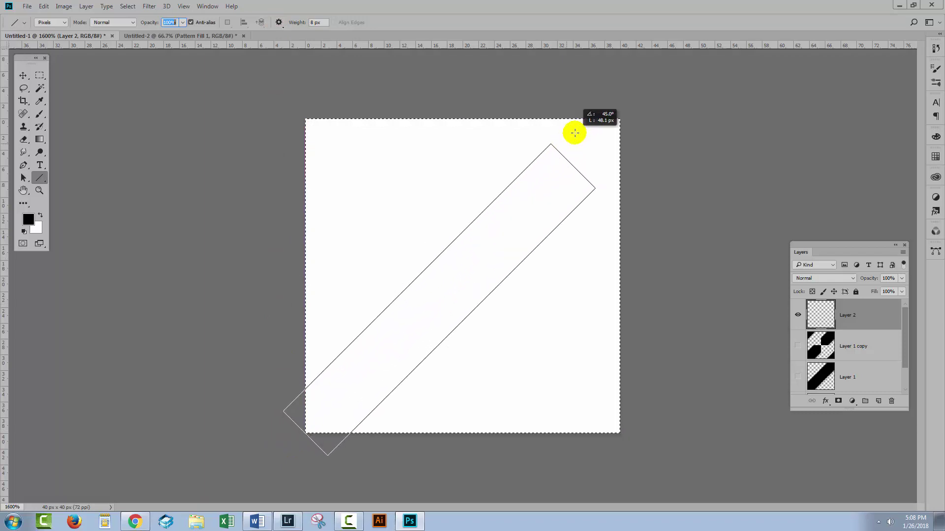
pyautogui.moveTo(575, 132); pyautogui.dragTo(620, 77)
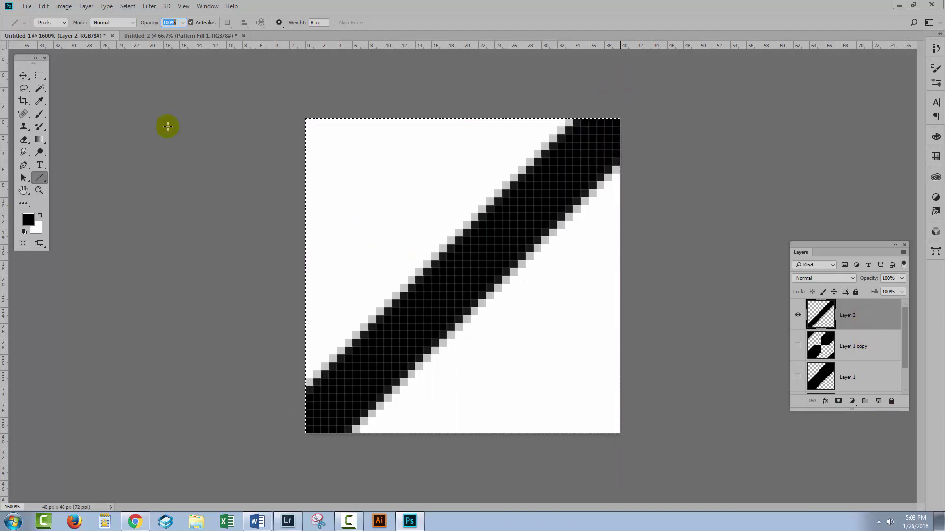
# Step: Deselect and duplicate Layer 2 as Layer 2 copy
pyautogui.click(127, 7)
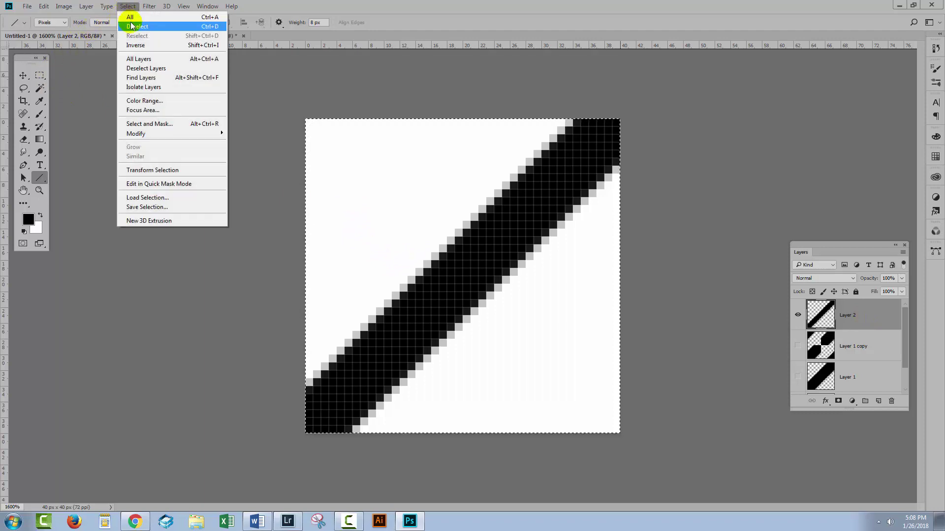
pyautogui.click(132, 23)
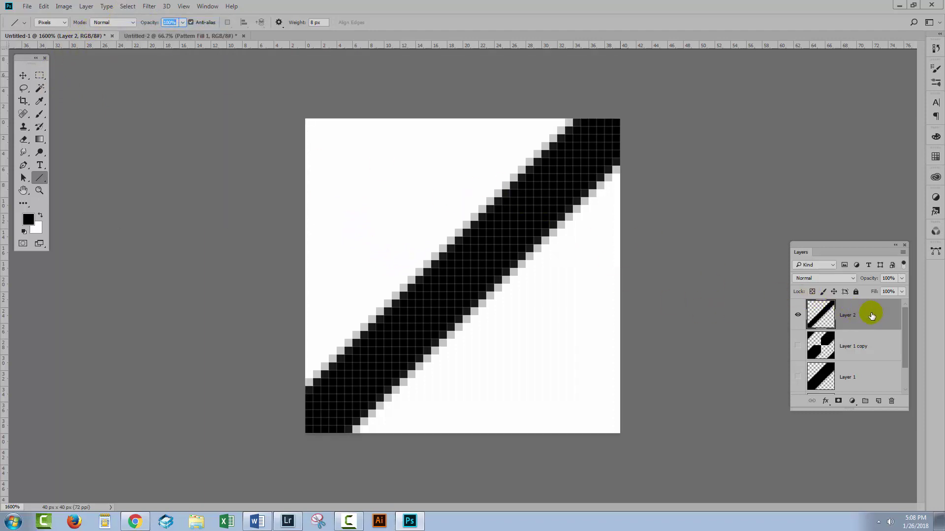
pyautogui.moveTo(875, 313); pyautogui.dragTo(880, 401)
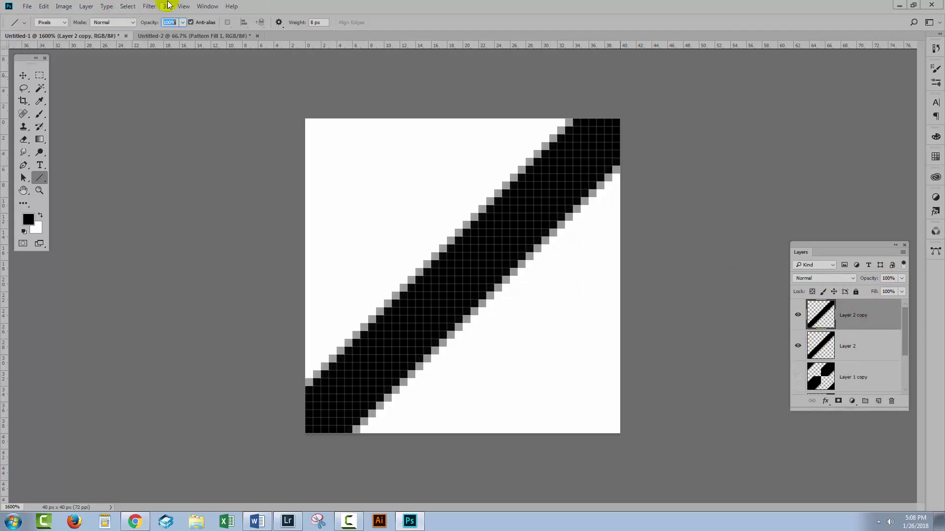
# Step: Offset Layer 2 copy by +20 px right and down with Wrap Around
pyautogui.click(149, 6)
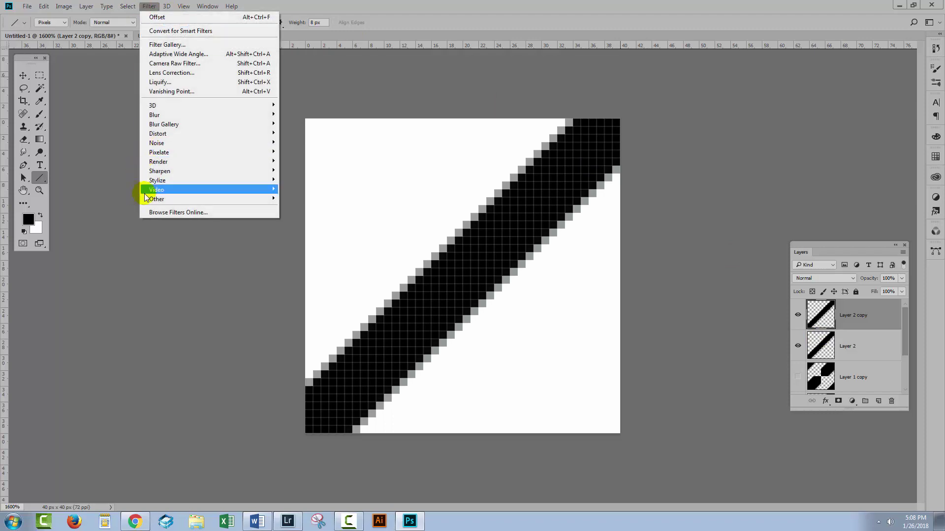
pyautogui.moveTo(154, 200)
pyautogui.click(111, 245)
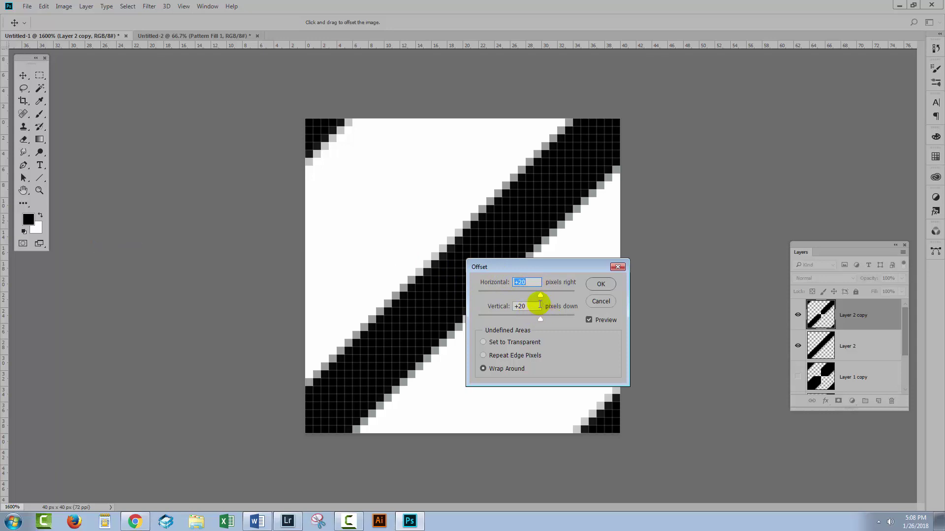
pyautogui.moveTo(538, 267); pyautogui.dragTo(589, 295)
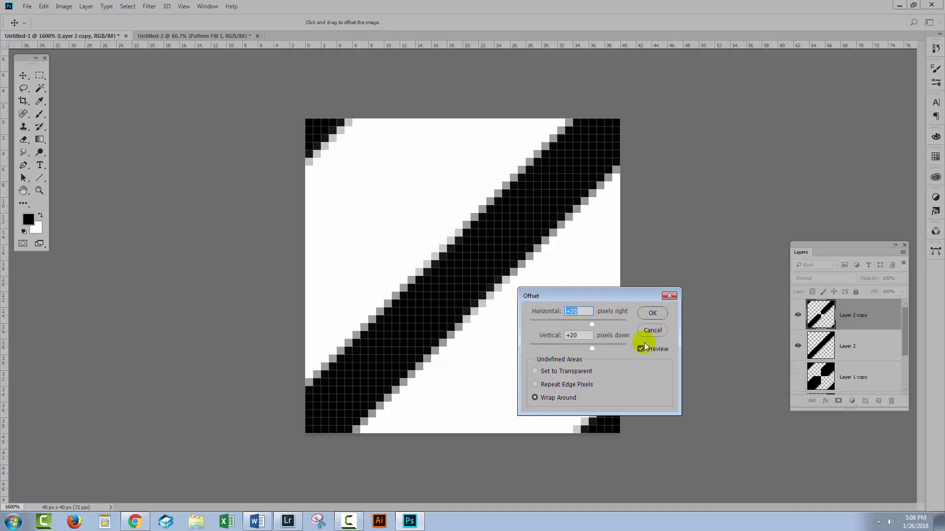
pyautogui.click(651, 314)
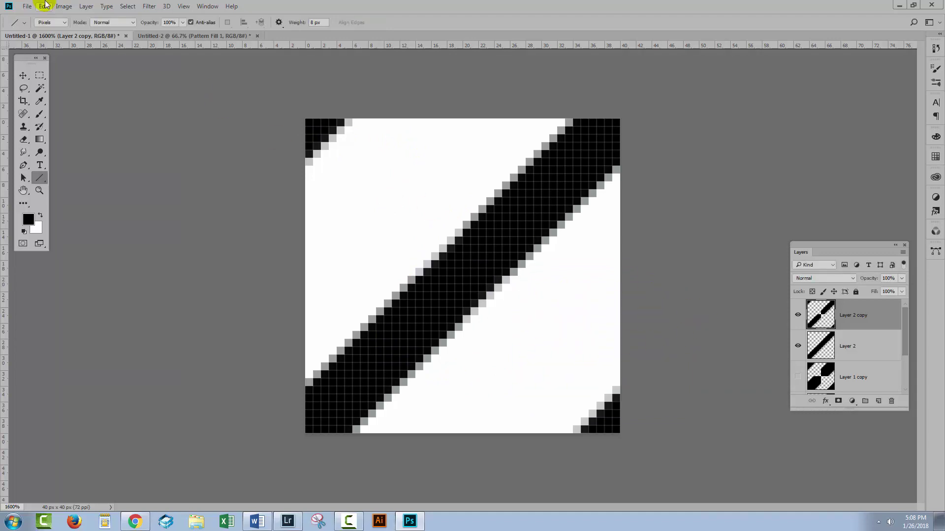
# Step: Select the entire tile and define it as a pattern named 'thin stripe'
pyautogui.click(131, 8)
pyautogui.click(130, 16)
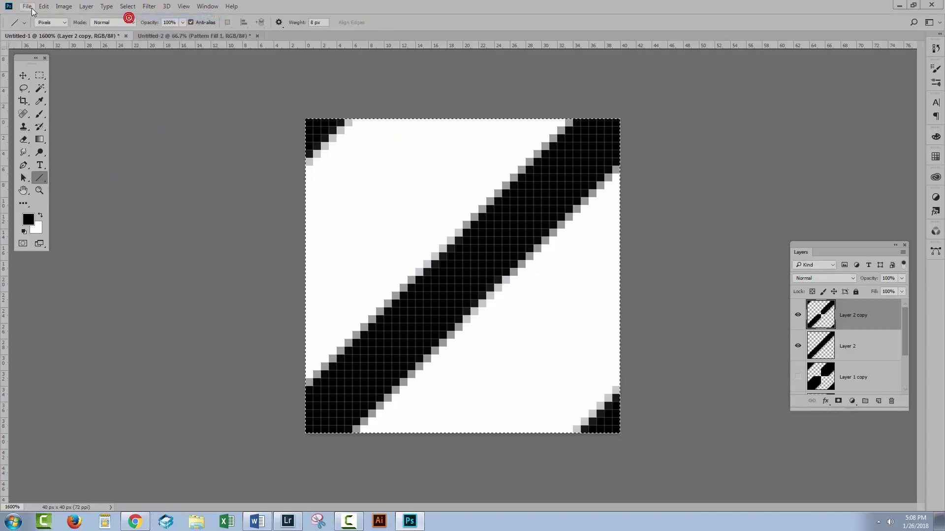
pyautogui.click(44, 6)
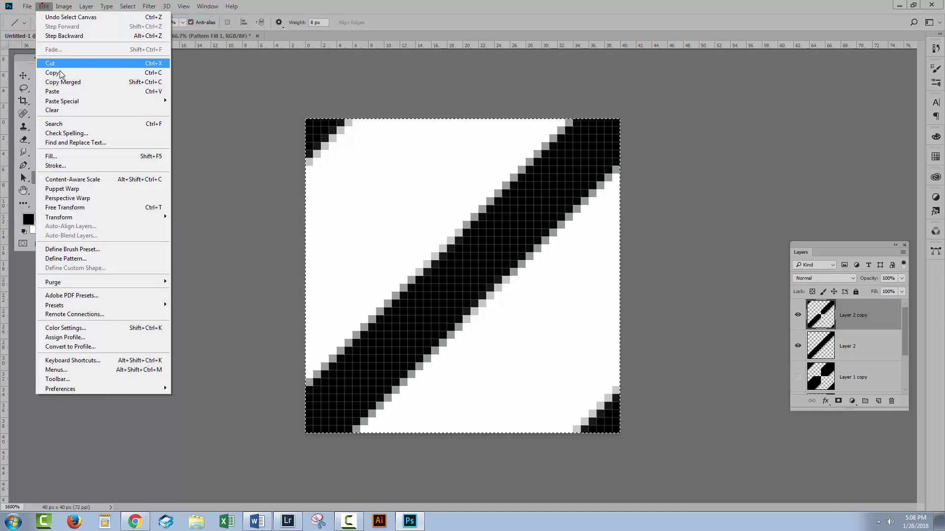
pyautogui.click(57, 257)
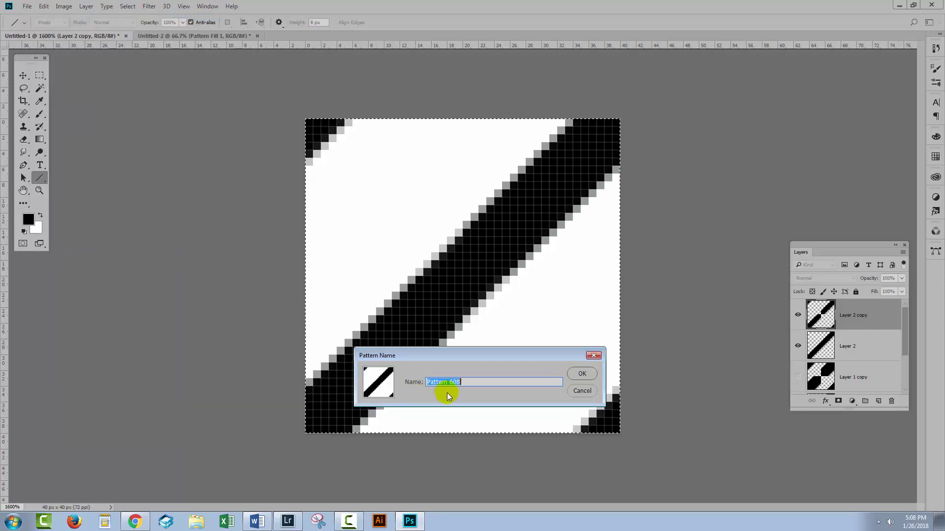
pyautogui.write('thin str')
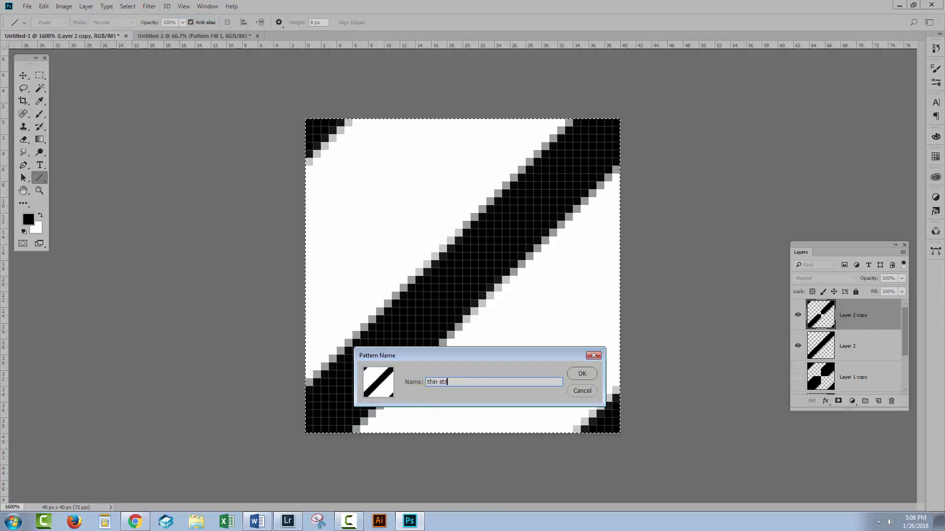
pyautogui.write('ipe')
pyautogui.click(581, 373)
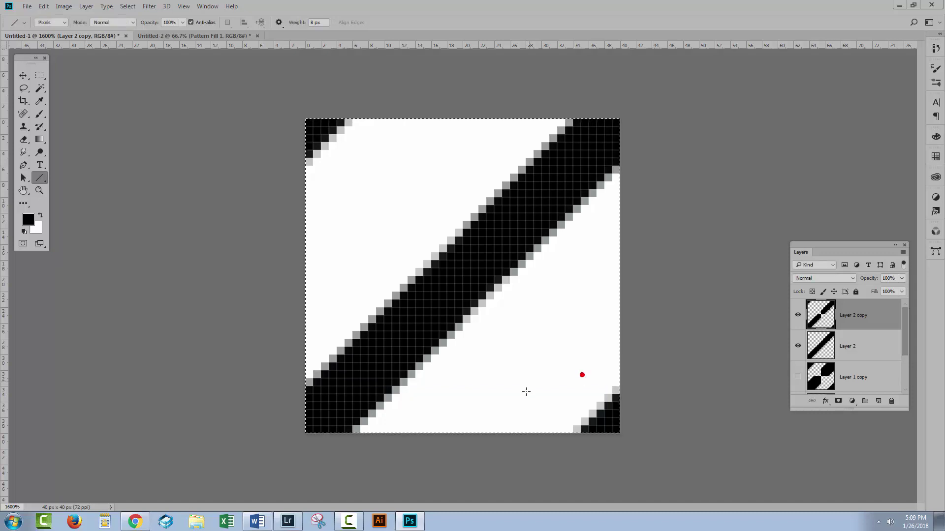
# Step: In Untitled-2, switch Pattern Fill 1 to the thin stripe pattern at 100% scale
pyautogui.click(207, 35)
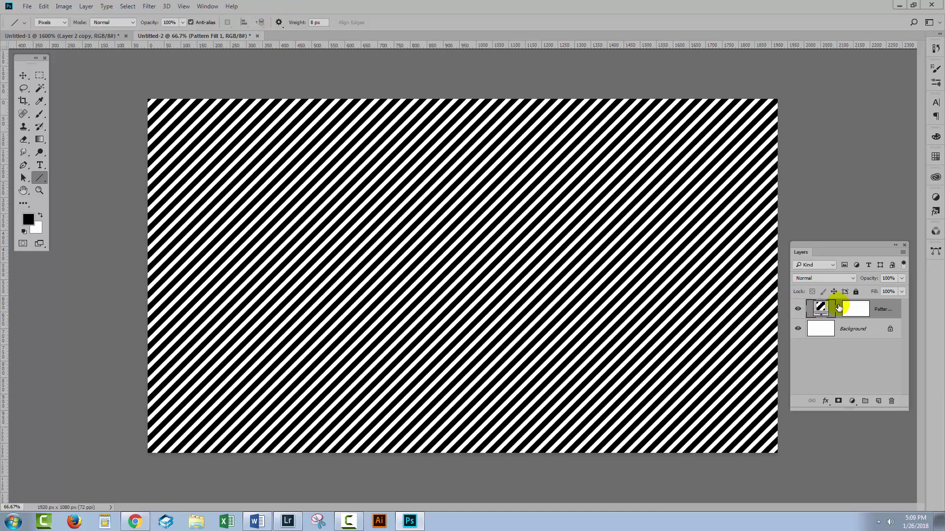
pyautogui.doubleClick(820, 306)
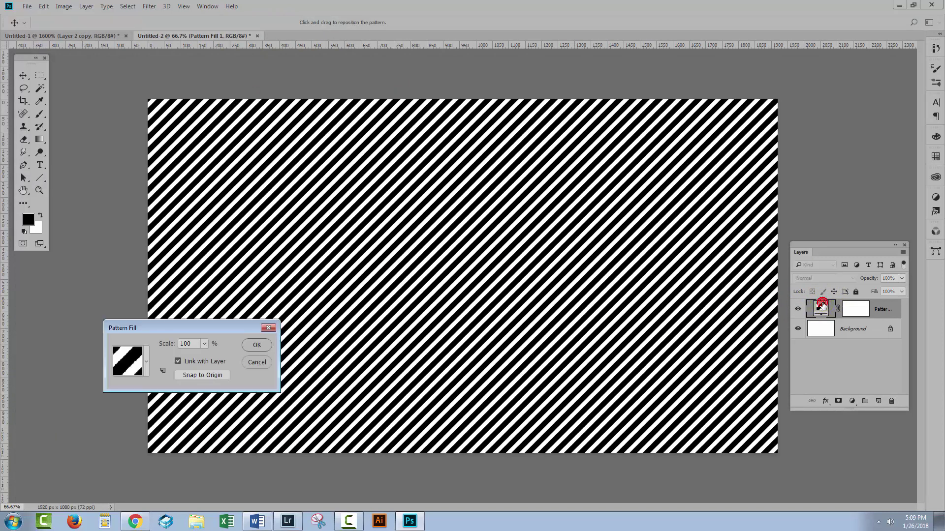
pyautogui.click(148, 362)
pyautogui.click(143, 332)
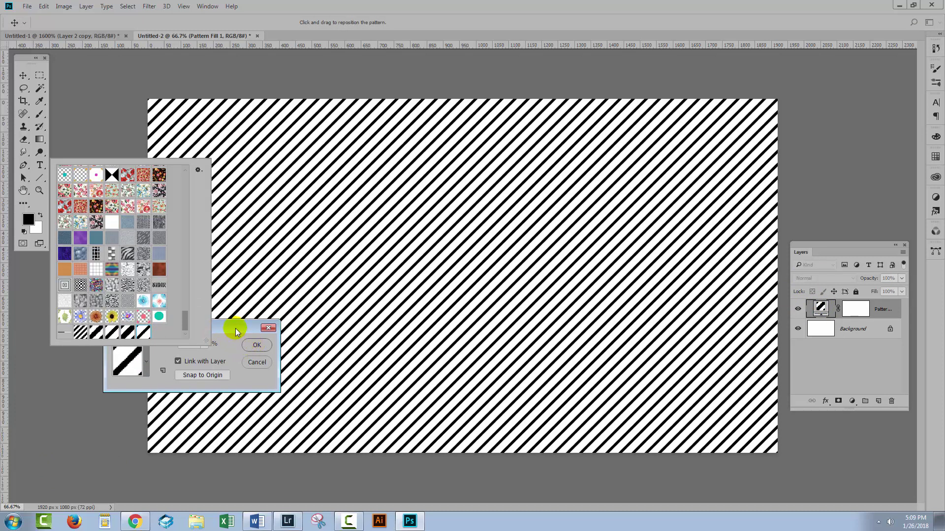
pyautogui.click(235, 327)
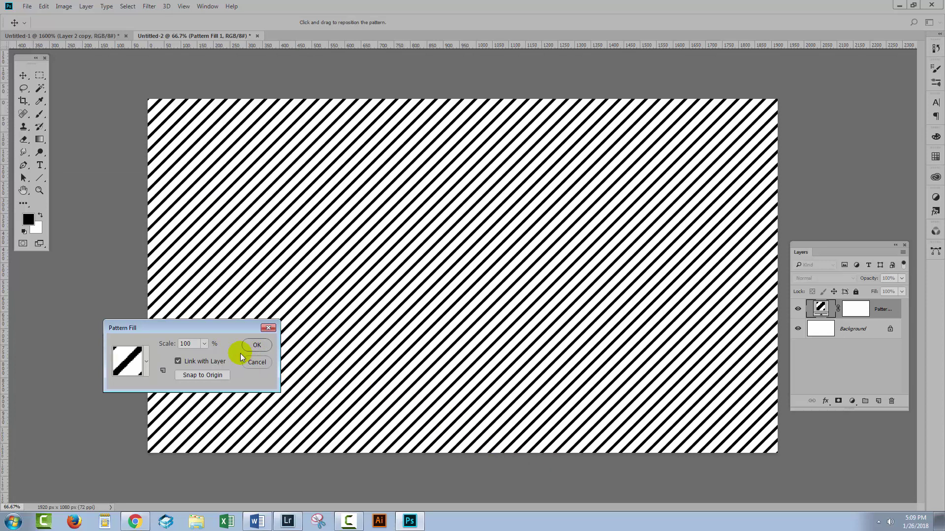
pyautogui.click(252, 344)
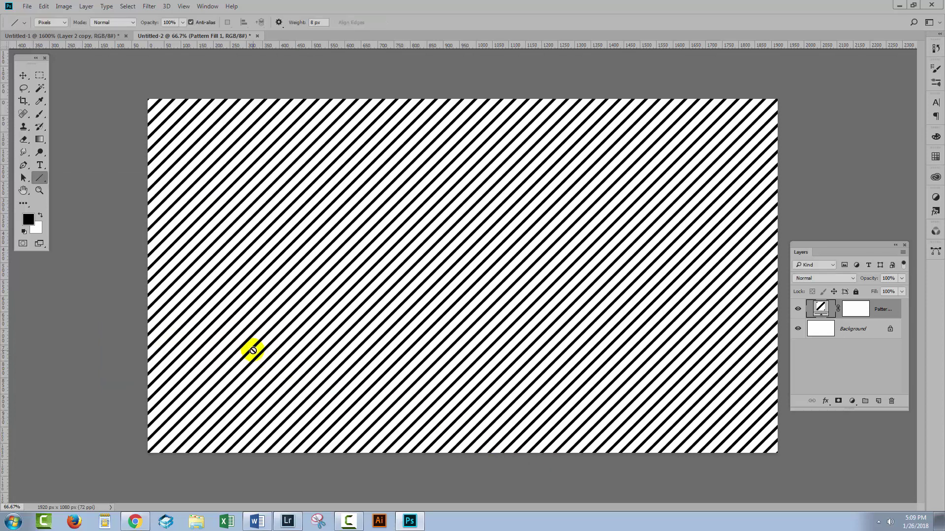
# Step: Switch back to the 40×40 px Untitled-1 tile document with its thin-stripe layers
pyautogui.press('u')
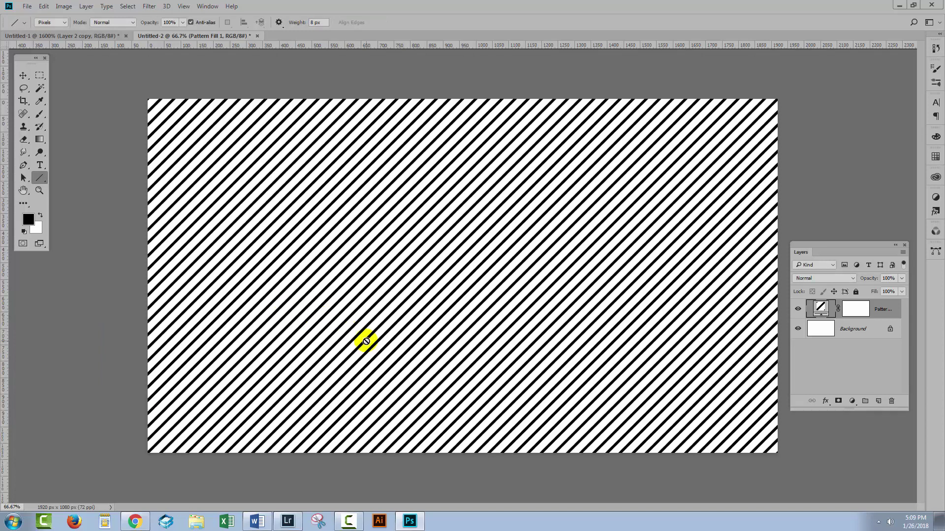
pyautogui.click(91, 37)
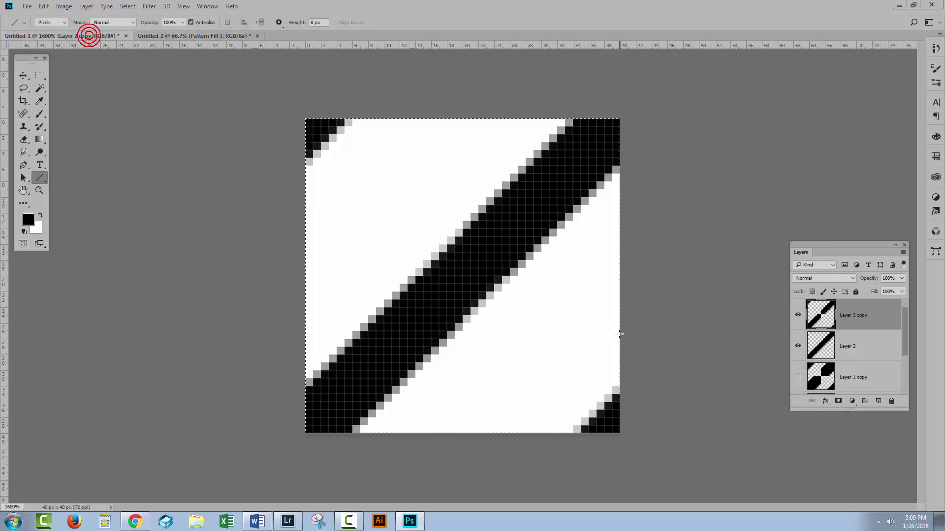